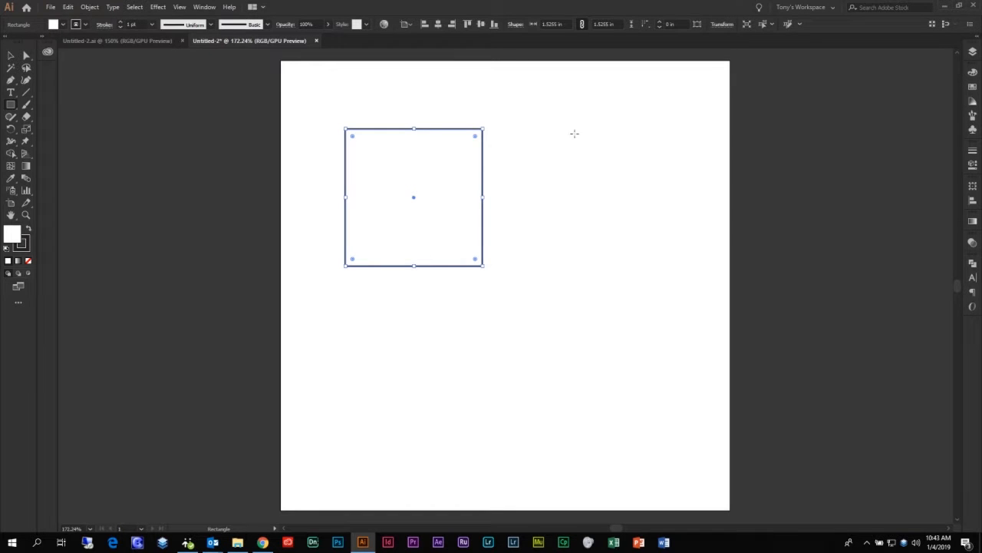
# - Fill the square with blue 1200FF and remove its stroke
pyautogui.doubleClick(16, 237)
pyautogui.click(138, 36)
pyautogui.moveTo(139, 36); pyautogui.dragTo(180, 37)
pyautogui.click(158, 79)
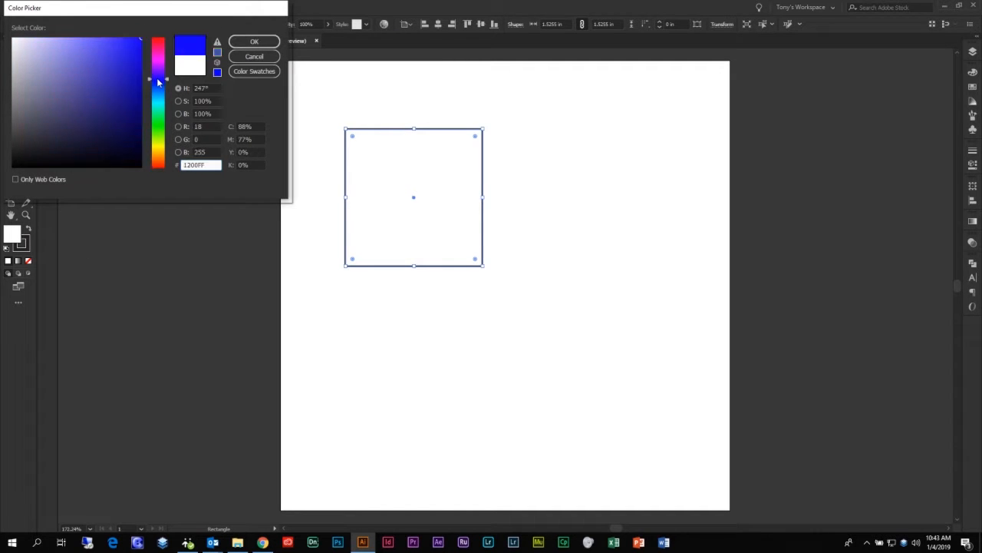
pyautogui.click(254, 40)
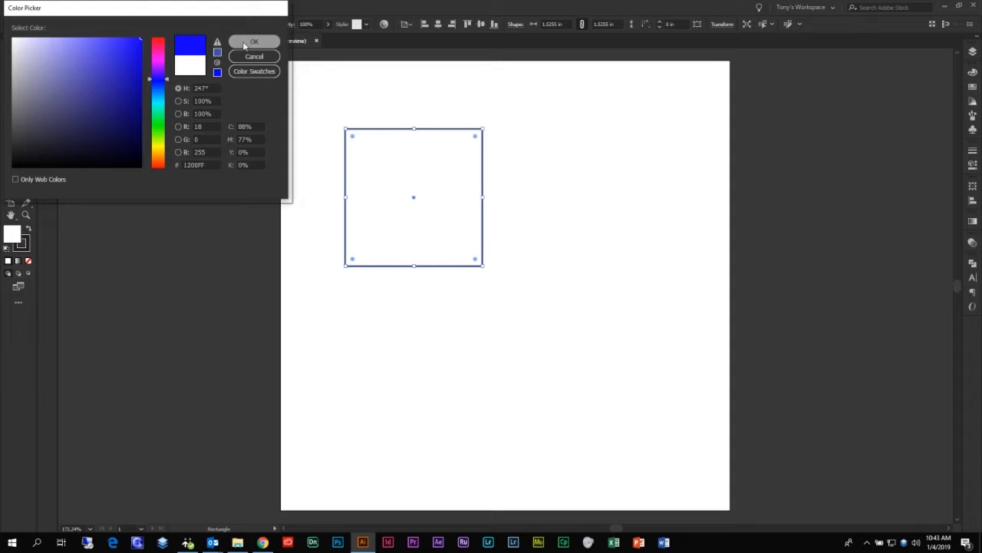
pyautogui.click(26, 247)
pyautogui.click(28, 261)
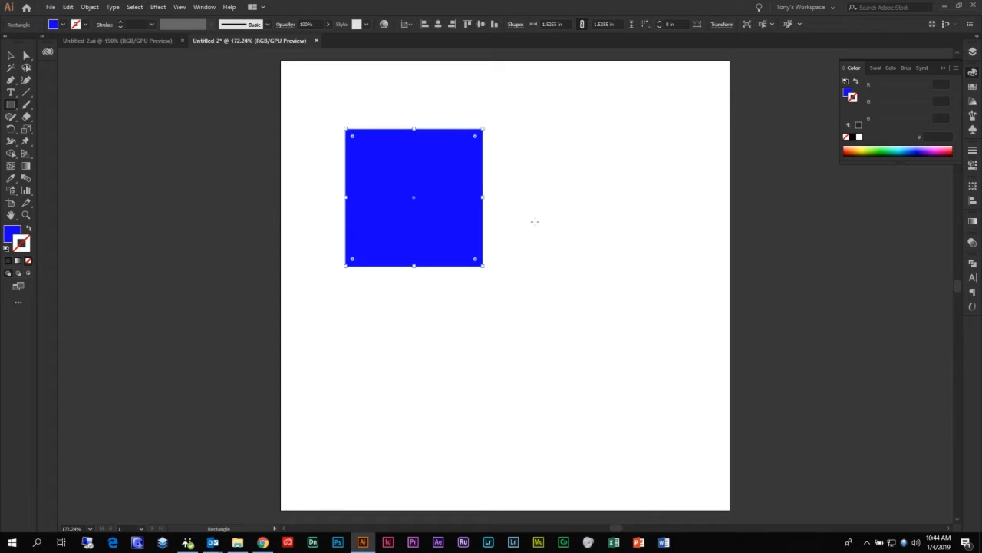
# - Draw a second square about 1.4 in wide beside the first and a rectangle about 1.46 by 0.84 in below, and undo the shapes
pyautogui.moveTo(430, 112); pyautogui.dragTo(570, 241)
pyautogui.moveTo(489, 111); pyautogui.dragTo(611, 236)
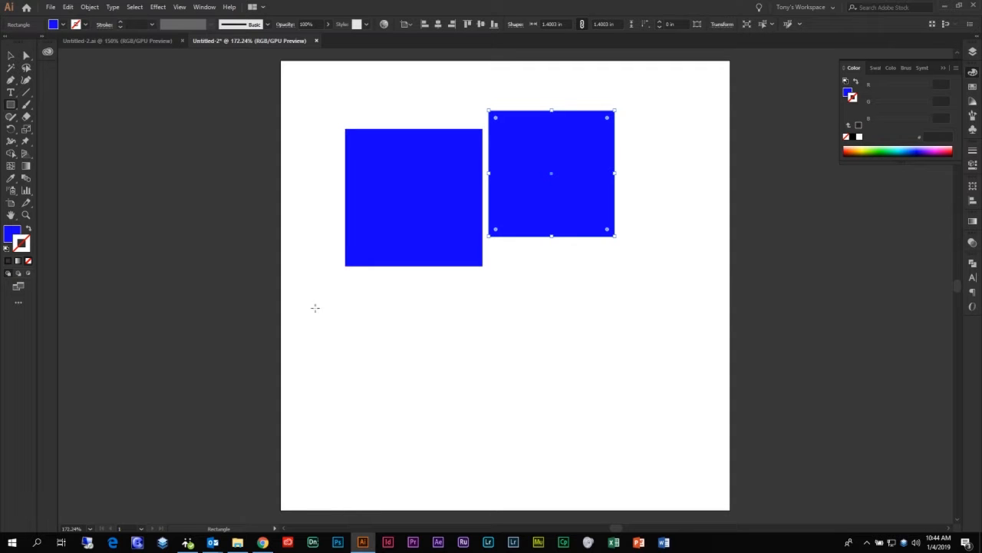
pyautogui.moveTo(361, 305); pyautogui.dragTo(414, 358)
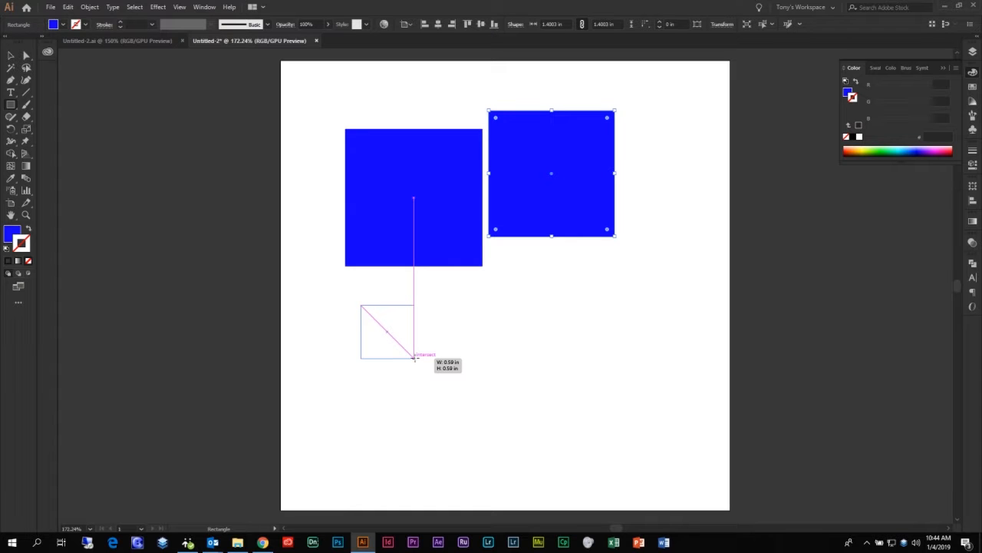
pyautogui.moveTo(414, 358); pyautogui.dragTo(492, 380)
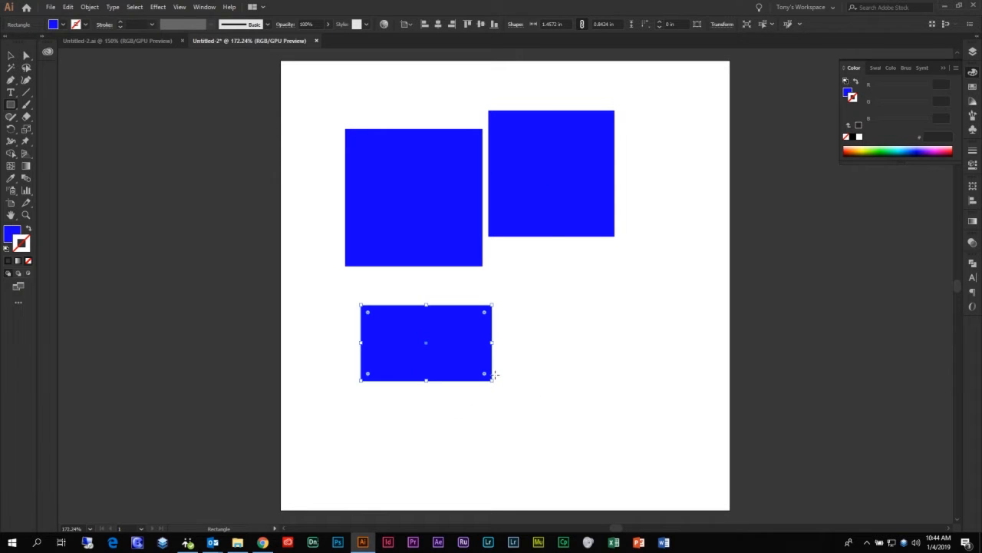
pyautogui.hotkey('ctrl', 'z')
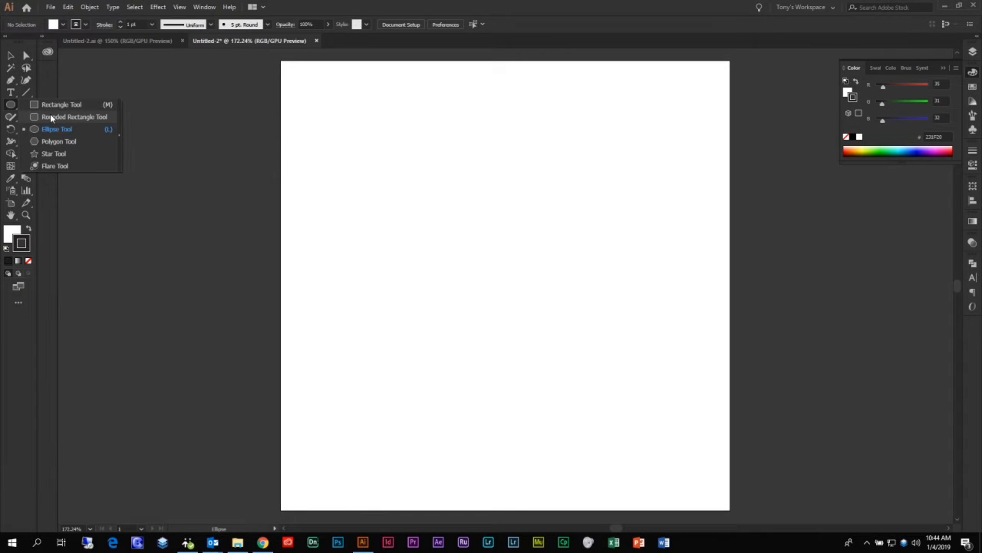
# - Draw a rounded square about 1.83 in wide near the artboard's upper middle with the Rounded Rectangle tool
pyautogui.click(51, 117)
pyautogui.moveTo(391, 154); pyautogui.dragTo(554, 278)
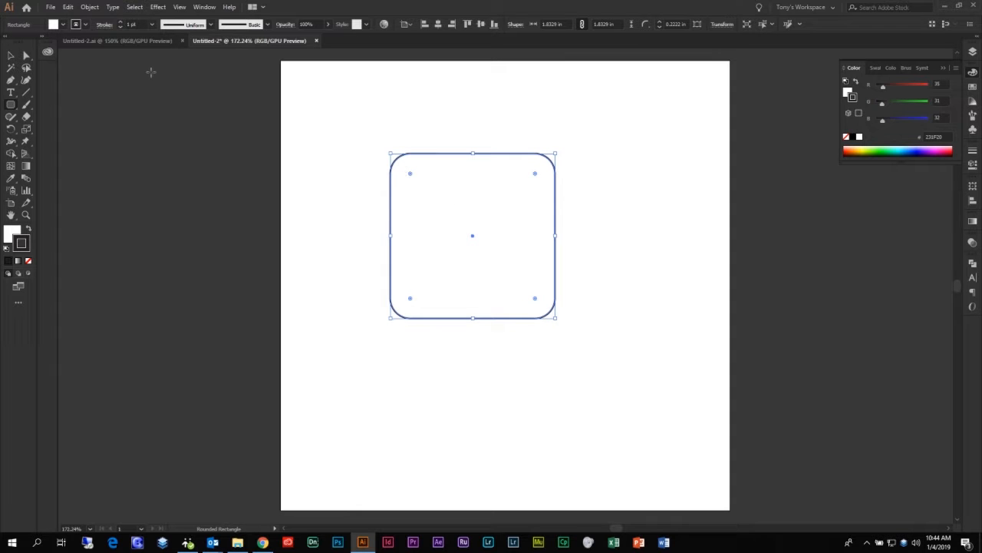
# - Draw a plain square about 0.61 in wide in the artboard's upper-left corner and round its corners to about 0.15 in
pyautogui.click(14, 106)
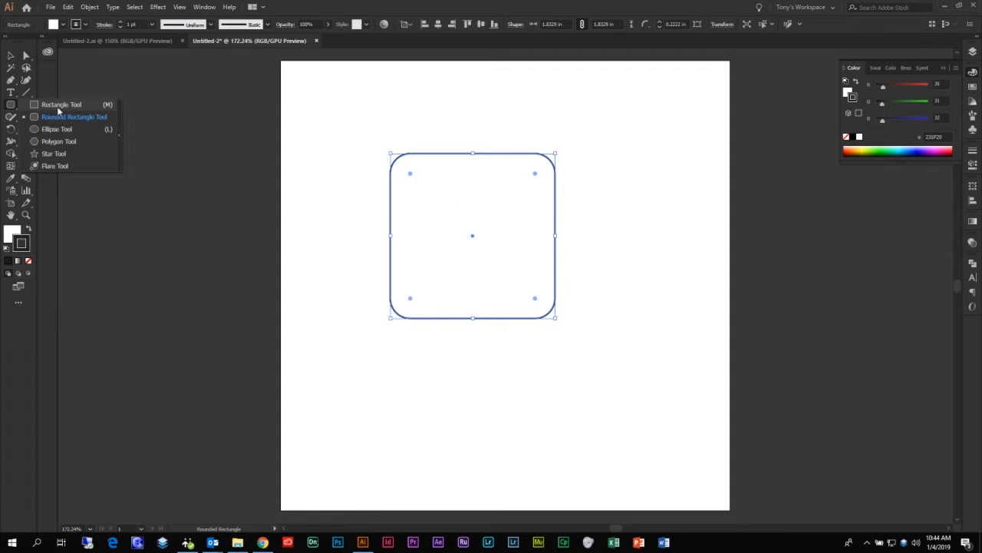
pyautogui.click(50, 103)
pyautogui.moveTo(295, 84); pyautogui.dragTo(351, 138)
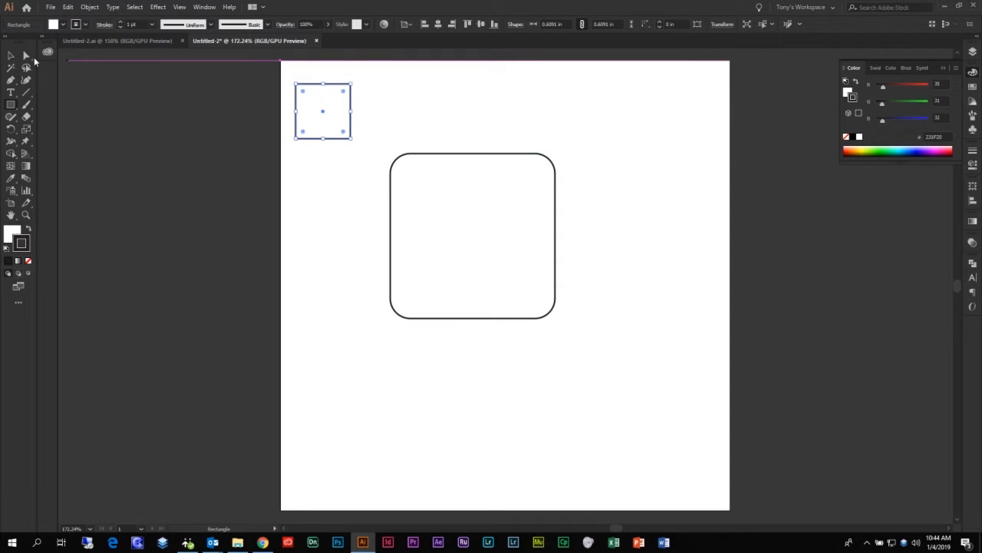
pyautogui.click(27, 56)
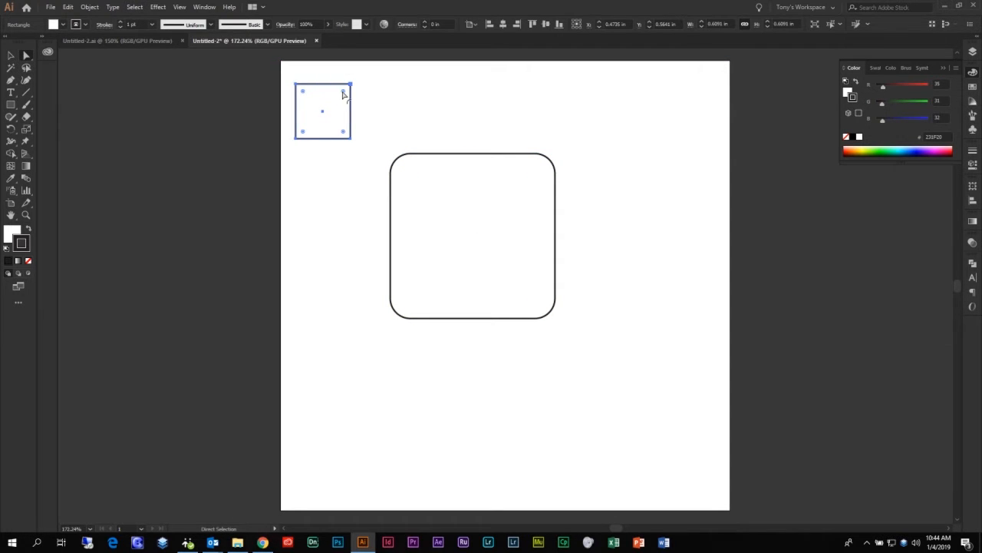
pyautogui.click(11, 56)
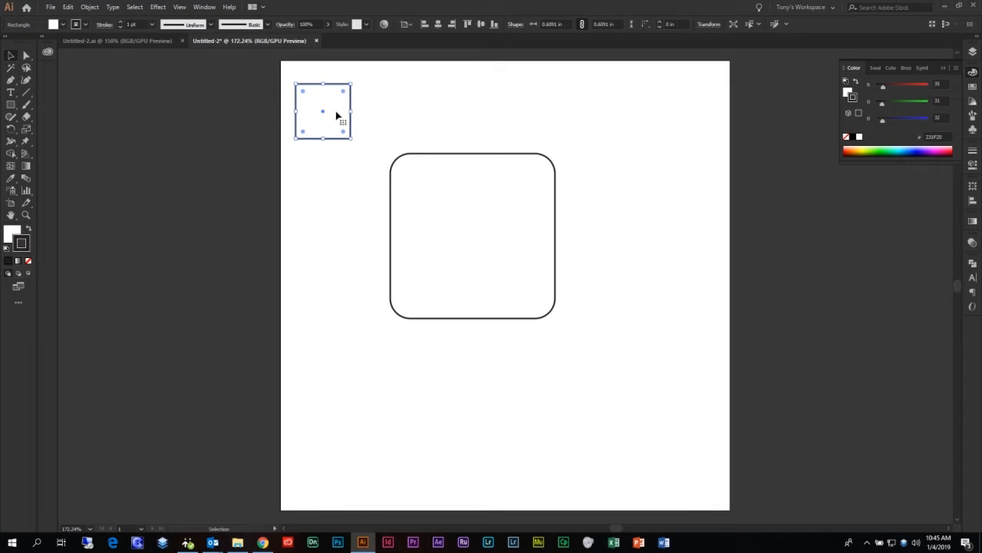
pyautogui.moveTo(344, 93); pyautogui.dragTo(341, 105)
# - Adjust the large rounded square's corner radius to about 0.22 in and delete the small square
pyautogui.click(463, 200)
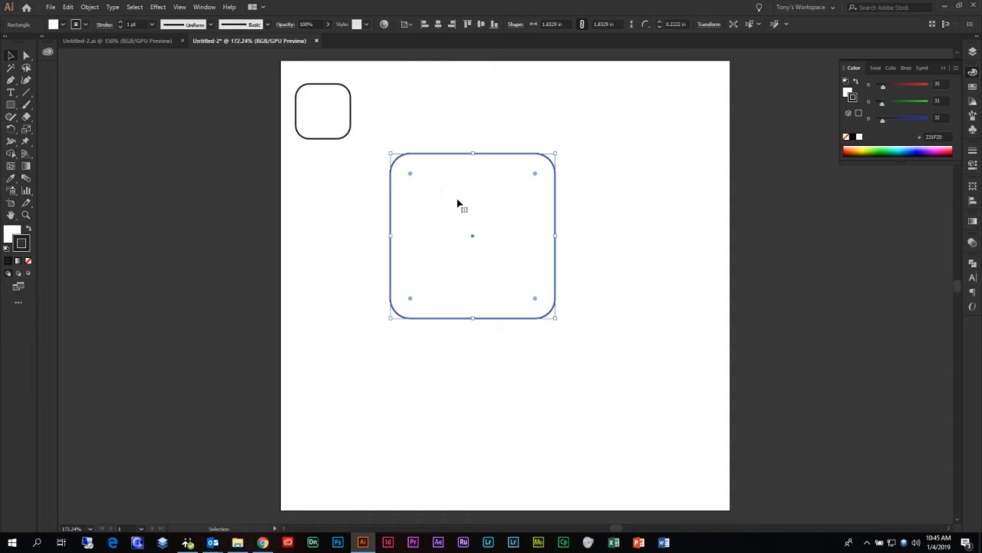
pyautogui.moveTo(410, 174)
pyautogui.mouseDown()
pyautogui.moveTo(424, 204)
pyautogui.moveTo(417, 184)
pyautogui.moveTo(484, 242)
pyautogui.moveTo(399, 158)
pyautogui.moveTo(423, 184)
pyautogui.moveTo(415, 173)
pyautogui.mouseUp()
pyautogui.click(310, 109)
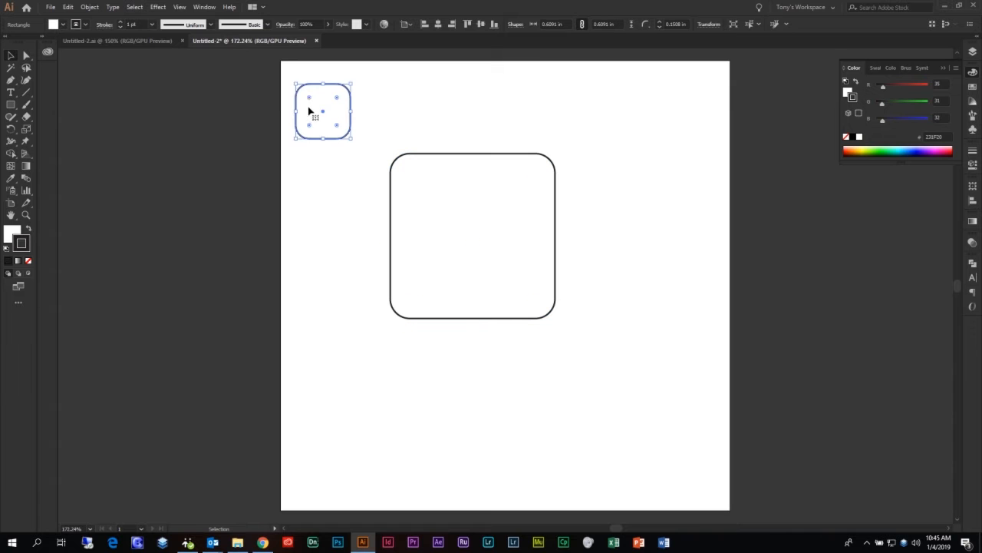
pyautogui.press('Delete')
# - Select only the upper-right and lower-left corners of the rounded square and round them to about 0.68 in
pyautogui.click(489, 233)
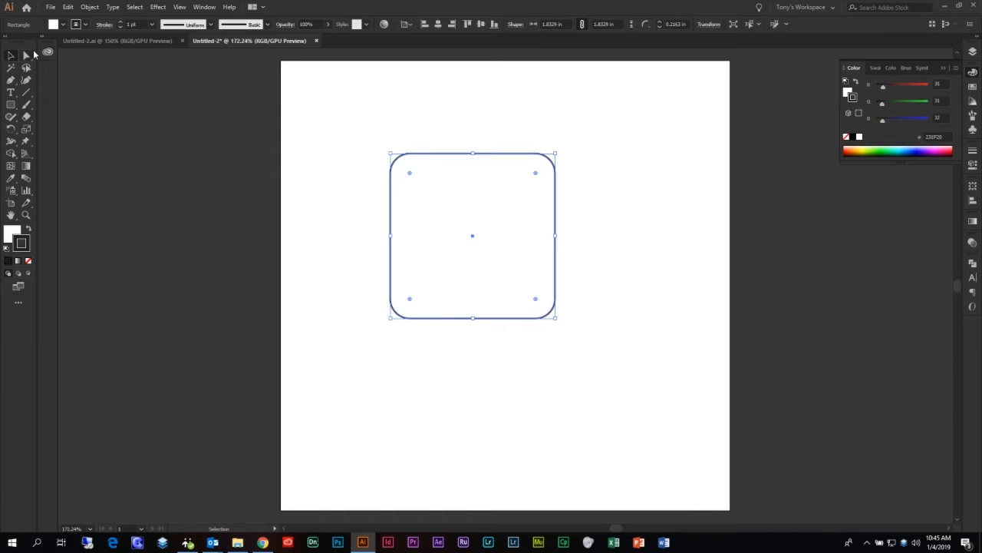
pyautogui.click(26, 55)
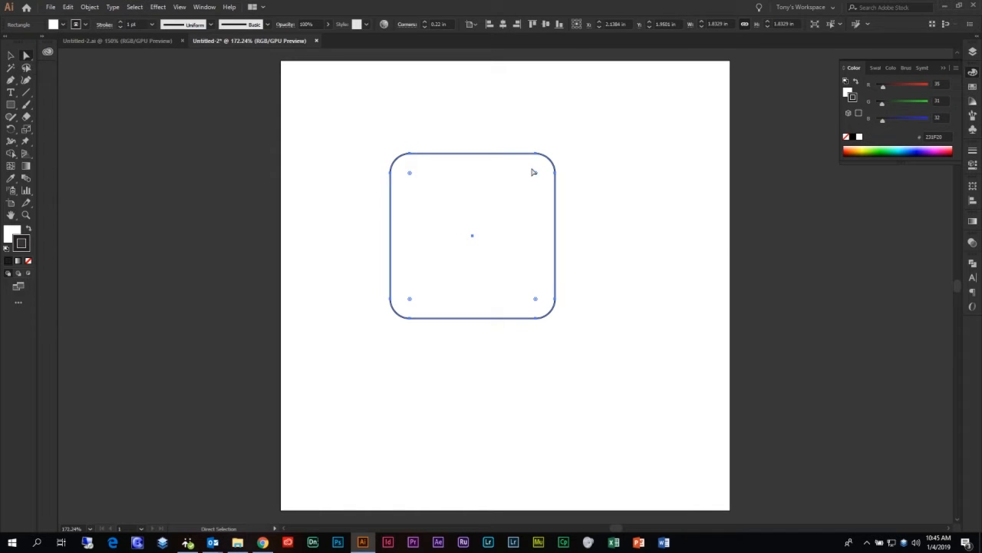
pyautogui.click(570, 162)
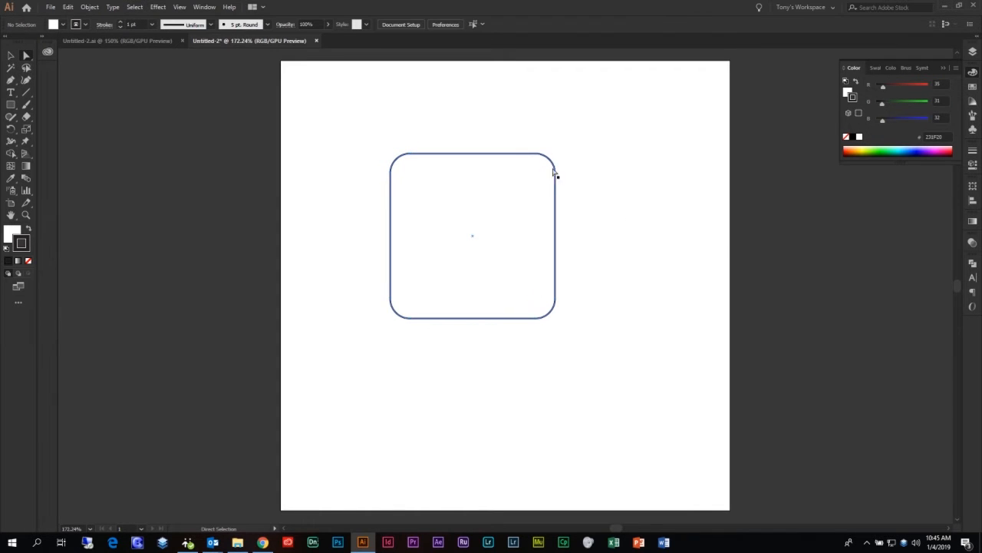
pyautogui.click(552, 165)
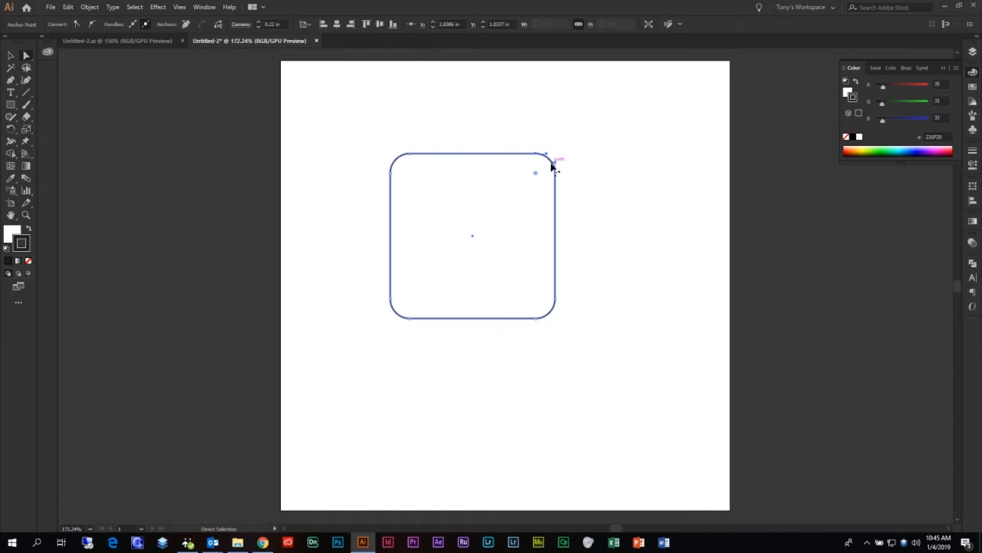
pyautogui.keyDown('shift'); pyautogui.click(555, 175); pyautogui.keyUp('shift')
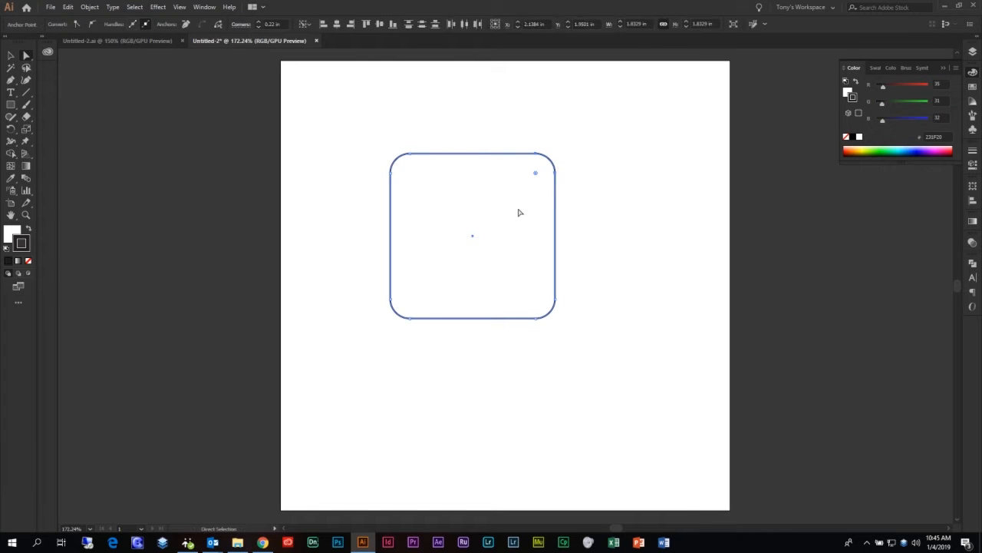
pyautogui.keyDown('shift'); pyautogui.click(408, 318); pyautogui.keyUp('shift')
pyautogui.moveTo(537, 176); pyautogui.dragTo(508, 227)
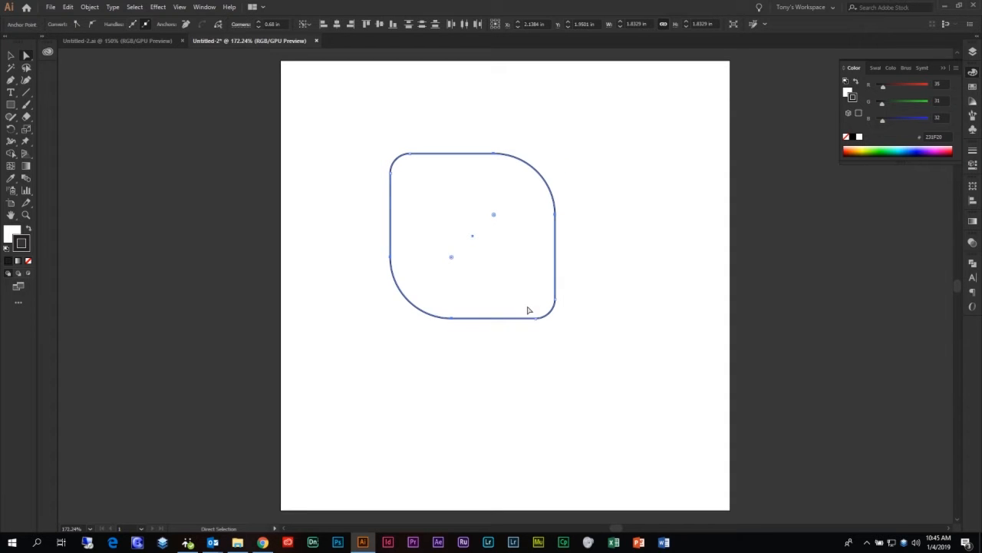
# - Select the lower-right and upper-left corners of the shape and reduce their radius to sharp corners
pyautogui.click(555, 304)
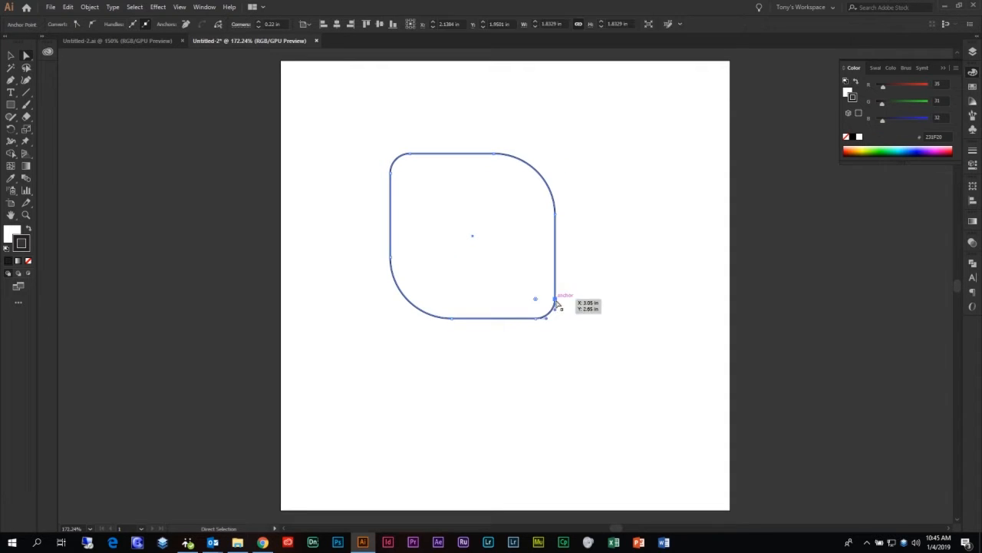
pyautogui.click(537, 319)
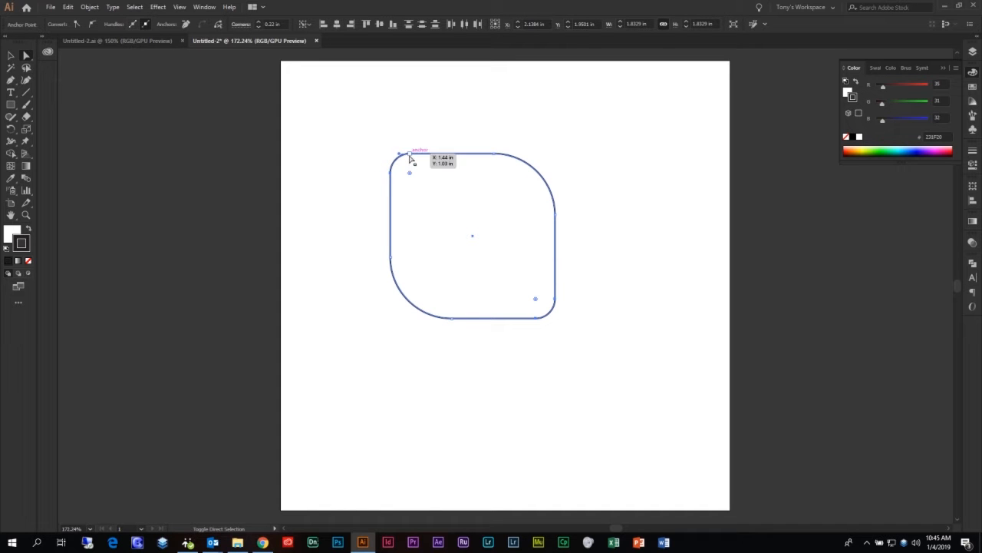
pyautogui.moveTo(537, 298); pyautogui.dragTo(652, 369)
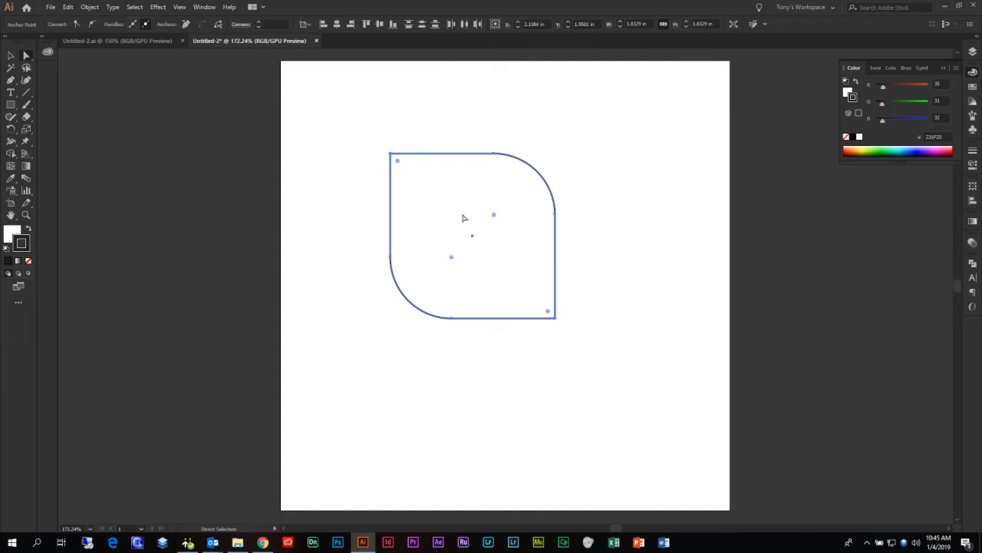
# - Select the shape's upper-left, upper-right and lower-left corners and adjust their rounding together, giving the upper-left one a small curve
pyautogui.click(391, 154)
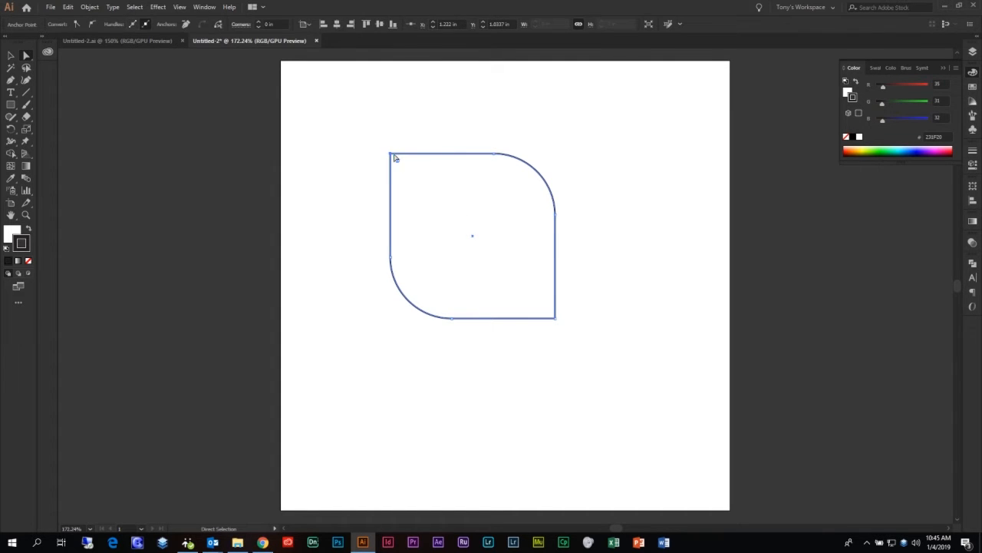
pyautogui.keyDown('shift'); pyautogui.click(494, 155); pyautogui.keyUp('shift')
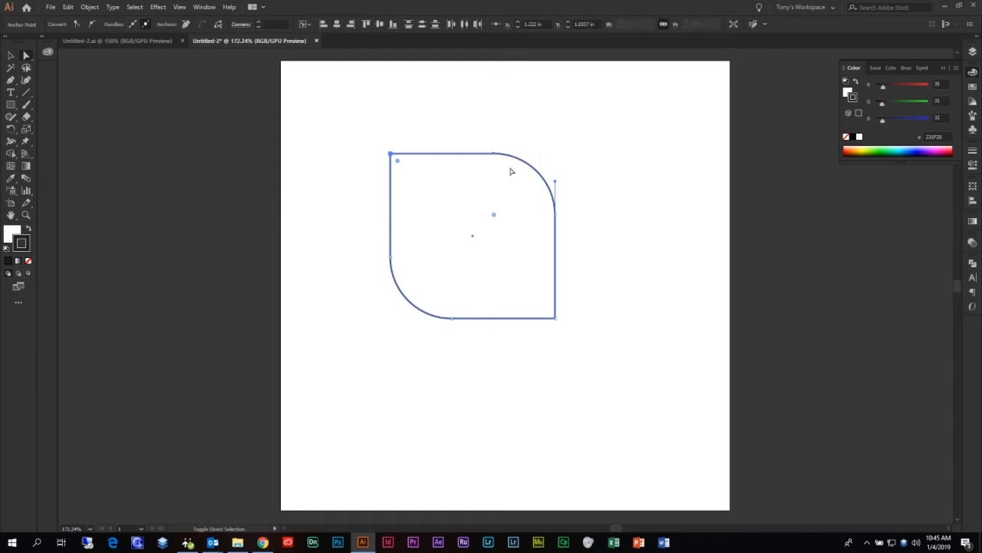
pyautogui.keyDown('shift'); pyautogui.click(556, 214); pyautogui.keyUp('shift')
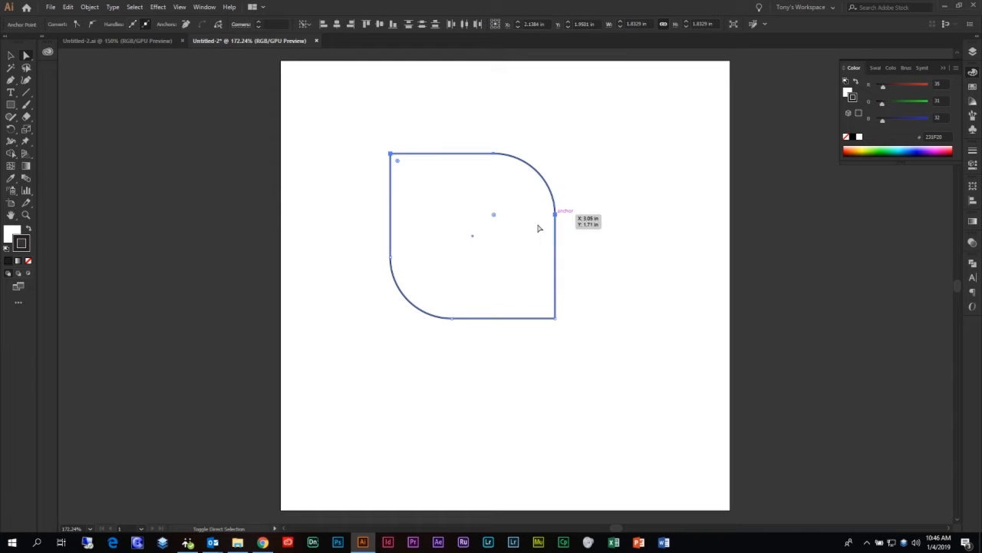
pyautogui.keyDown('shift'); pyautogui.click(392, 258); pyautogui.keyUp('shift')
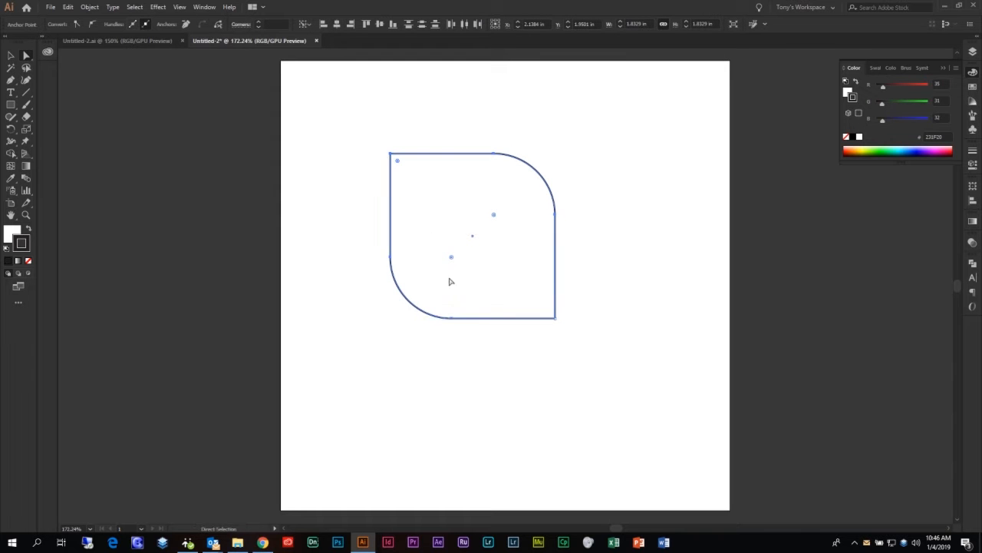
pyautogui.moveTo(452, 257)
pyautogui.mouseDown()
pyautogui.moveTo(435, 284)
pyautogui.moveTo(457, 270)
pyautogui.mouseUp()
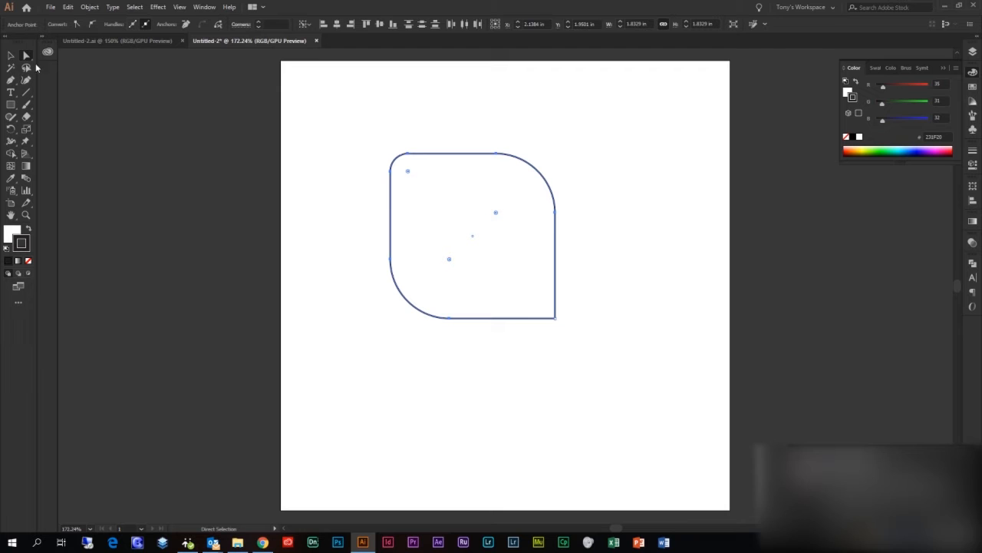
# - Delete the shape with the individually rounded corners
pyautogui.click(11, 55)
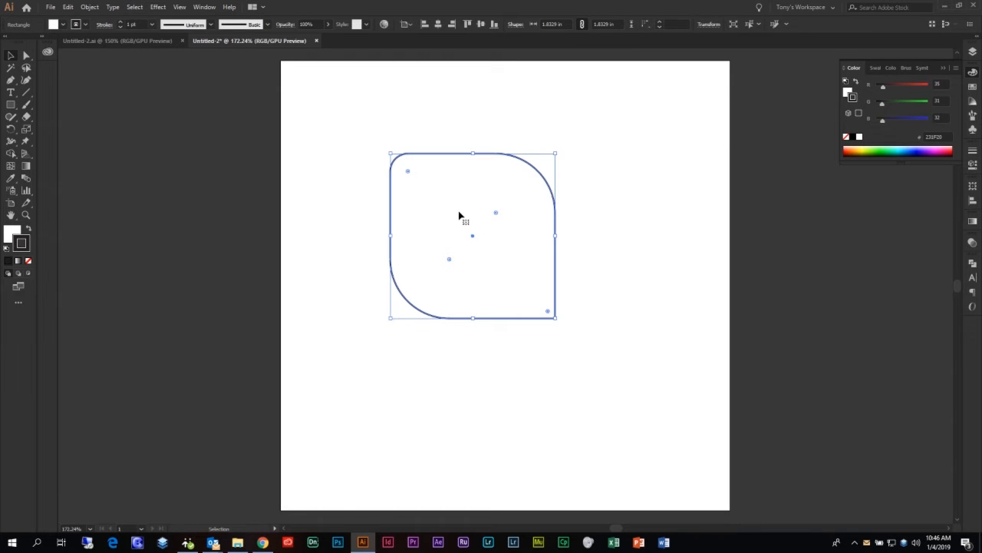
pyautogui.press('Delete')
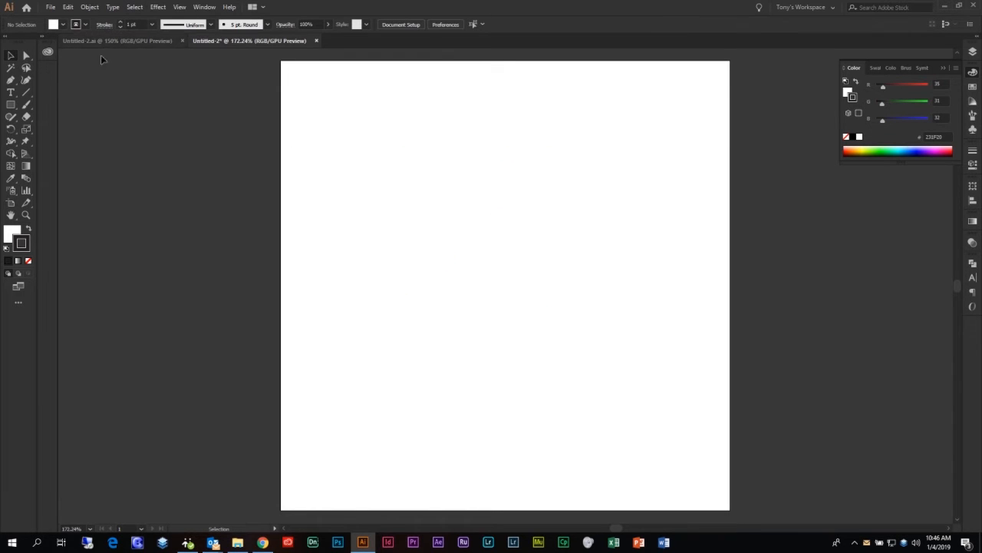
# - Draw a circle outward from its center with the Ellipse tool and delete it
pyautogui.moveTo(16, 106); pyautogui.dragTo(63, 130)
pyautogui.moveTo(443, 198); pyautogui.dragTo(463, 261)
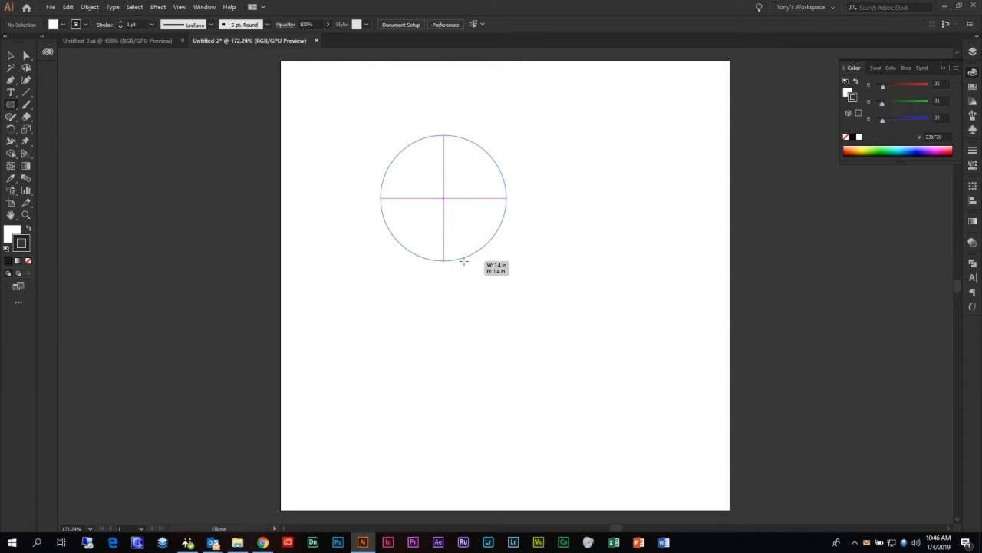
pyautogui.moveTo(464, 261)
pyautogui.mouseDown()
pyautogui.moveTo(519, 312)
pyautogui.moveTo(446, 264)
pyautogui.moveTo(537, 259)
pyautogui.moveTo(560, 310)
pyautogui.moveTo(423, 263)
pyautogui.moveTo(532, 267)
pyautogui.moveTo(364, 245)
pyautogui.moveTo(368, 276)
pyautogui.moveTo(530, 279)
pyautogui.moveTo(517, 256)
pyautogui.moveTo(467, 246)
pyautogui.moveTo(531, 285)
pyautogui.moveTo(340, 220)
pyautogui.moveTo(561, 312)
pyautogui.moveTo(549, 303)
pyautogui.mouseUp()
pyautogui.press('Delete')
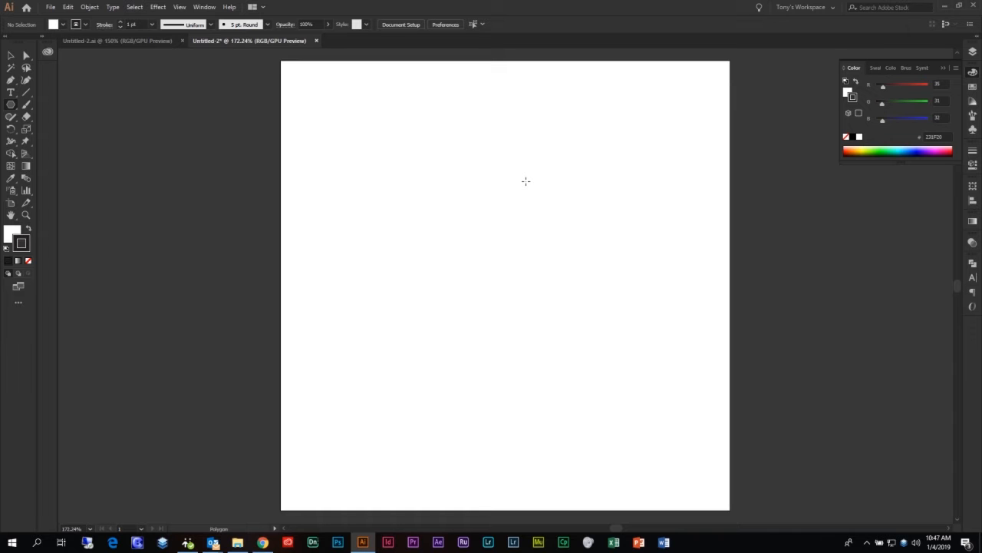
# - Draw a polygon about 1.94 in wide in the artboard's upper part, varying its number of sides and ending with eight
pyautogui.moveTo(456, 172); pyautogui.dragTo(490, 112)
pyautogui.moveTo(490, 110); pyautogui.dragTo(492, 257)
pyautogui.press('Down')
pyautogui.press('Down')
pyautogui.press('Down')
pyautogui.press('Up')
pyautogui.press('Up')
pyautogui.press('Up')
pyautogui.press('Up')
pyautogui.press('Up')
pyautogui.press('Up')
pyautogui.press('Up')
pyautogui.press('Up')
pyautogui.press('Up')
pyautogui.press('Up')
pyautogui.press('Up')
pyautogui.press('Up')
pyautogui.press('Up')
pyautogui.press('Up')
pyautogui.press('Up')
pyautogui.press('Up')
pyautogui.press('Up')
pyautogui.press('Up')
pyautogui.press('Up')
pyautogui.press('Up')
pyautogui.press('Down')
pyautogui.press('Down')
pyautogui.press('Down')
pyautogui.press('Down')
pyautogui.press('Down')
pyautogui.press('Down')
pyautogui.press('Down')
pyautogui.press('Down')
pyautogui.press('Down')
pyautogui.press('Down')
pyautogui.press('Down')
pyautogui.press('Down')
pyautogui.press('Down')
pyautogui.press('Down')
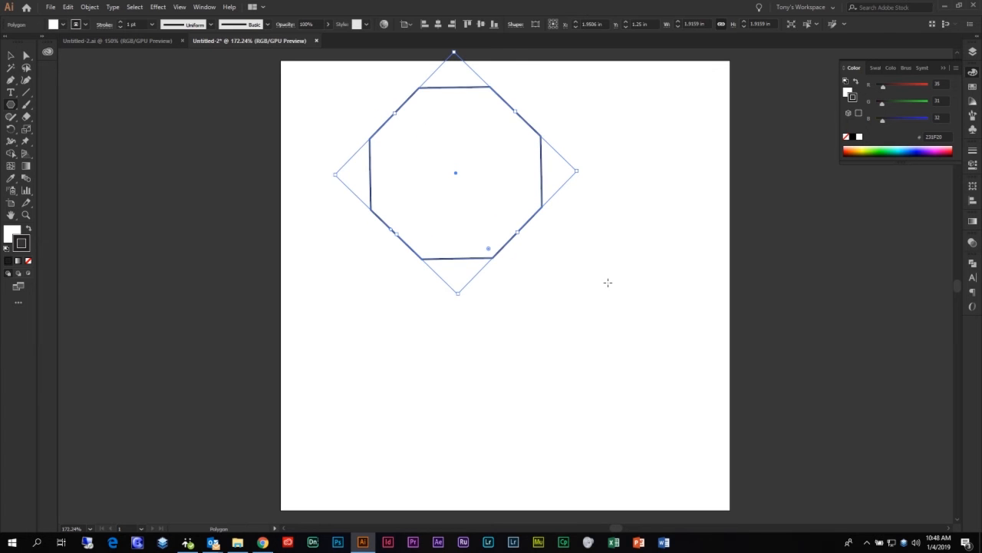
# - Select the octagon and delete it from the artboard
pyautogui.click(11, 55)
pyautogui.click(601, 270)
pyautogui.moveTo(468, 181); pyautogui.dragTo(518, 243)
pyautogui.press('Delete')
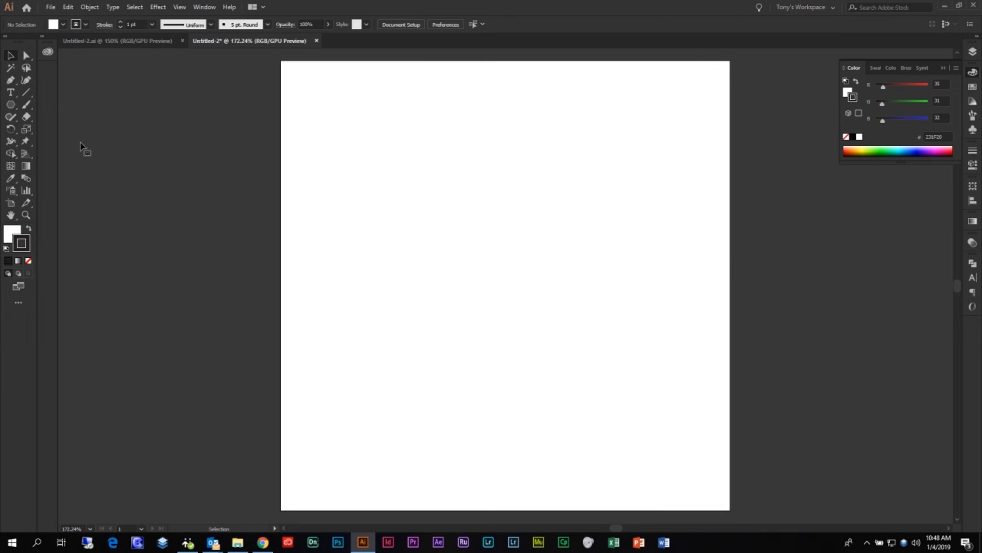
# - Start a star with the Star tool in the artboard's upper part, varying its number of points and ending with six
pyautogui.moveTo(11, 104); pyautogui.dragTo(81, 151)
pyautogui.moveTo(450, 204)
pyautogui.mouseDown()
pyautogui.moveTo(463, 236)
pyautogui.moveTo(480, 244)
pyautogui.moveTo(484, 234)
pyautogui.moveTo(511, 258)
pyautogui.moveTo(478, 273)
pyautogui.moveTo(476, 246)
pyautogui.moveTo(478, 262)
pyautogui.mouseUp()
pyautogui.press('Up')
pyautogui.press('Up')
pyautogui.press('Up')
pyautogui.press('Down')
pyautogui.press('Down')
pyautogui.press('Down')
pyautogui.press('Up')
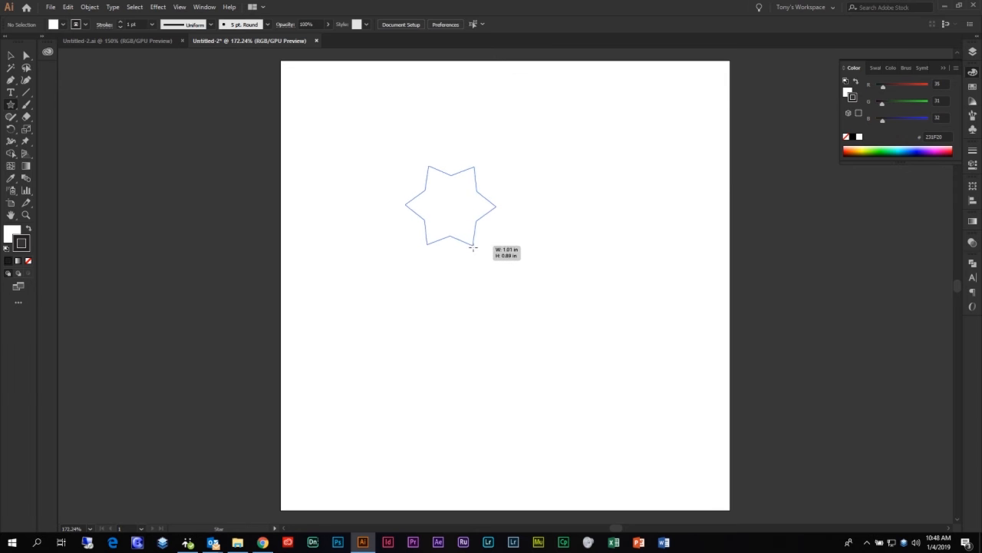
# - Enlarge the star to about 1.6 in wide, with longer spikes and ten points
pyautogui.moveTo(490, 268)
pyautogui.mouseDown()
pyautogui.moveTo(572, 320)
pyautogui.moveTo(629, 340)
pyautogui.moveTo(684, 335)
pyautogui.moveTo(472, 231)
pyautogui.mouseUp()
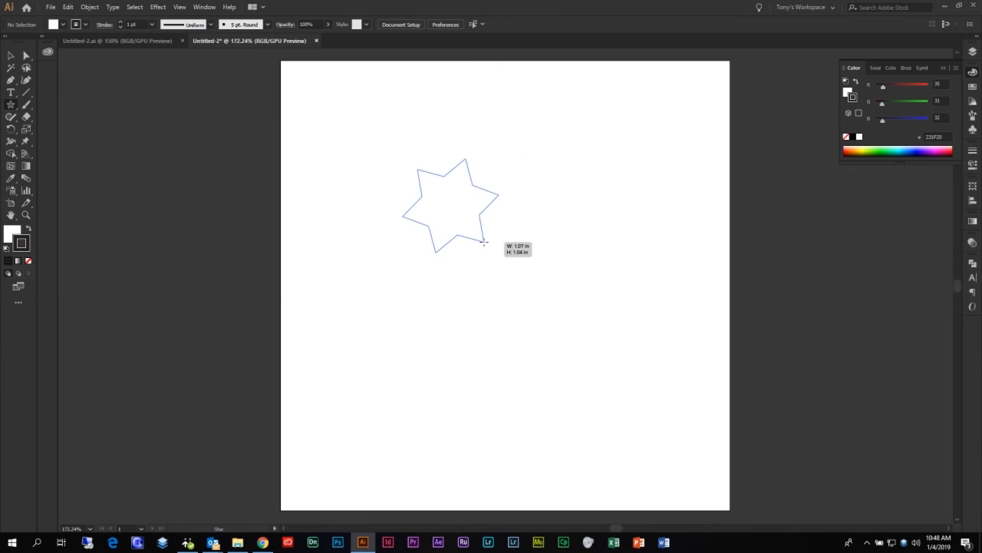
pyautogui.moveTo(482, 241)
pyautogui.mouseDown()
pyautogui.moveTo(544, 241)
pyautogui.moveTo(571, 262)
pyautogui.moveTo(532, 286)
pyautogui.moveTo(485, 283)
pyautogui.moveTo(465, 268)
pyautogui.moveTo(478, 272)
pyautogui.mouseUp()
pyautogui.press('Up')
pyautogui.press('Up')
pyautogui.press('Up')
pyautogui.press('Up')
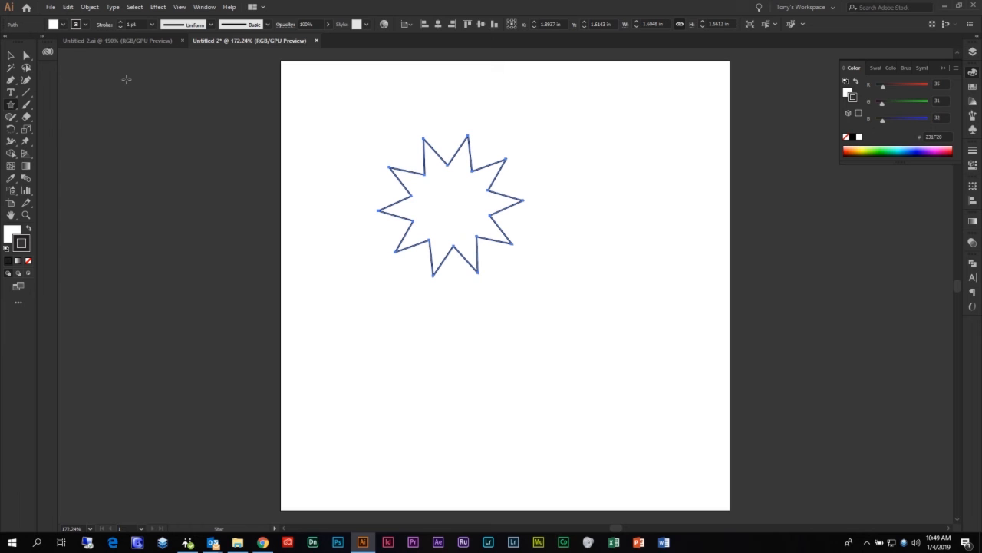
# - Delete the ten-pointed star from the artboard with the Selection tool active
pyautogui.click(10, 55)
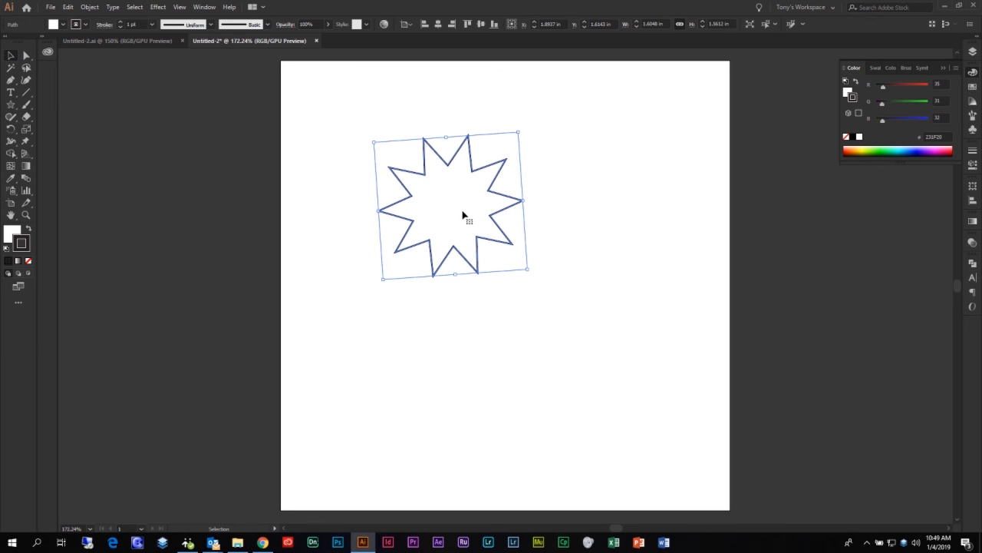
pyautogui.press('Delete')
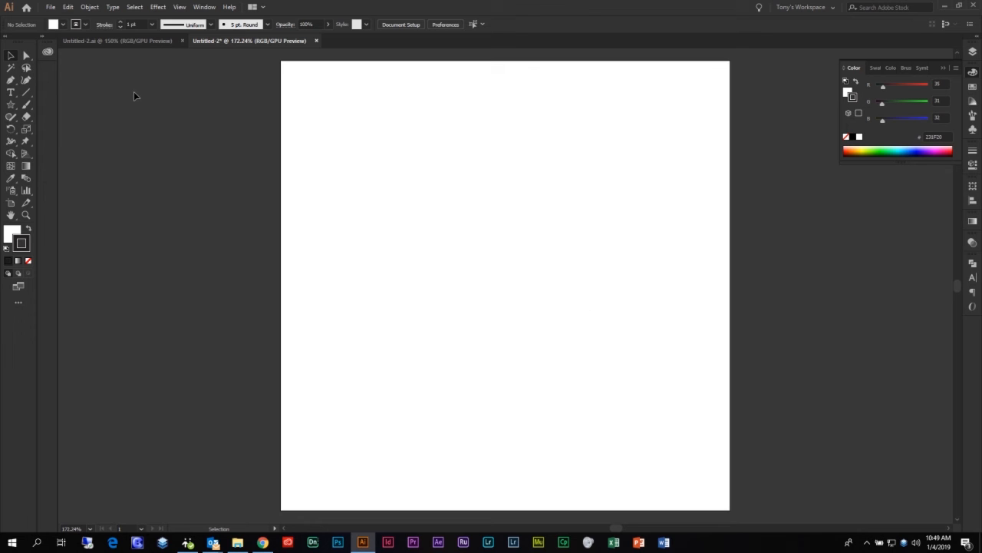
# - Reset the shape tool group to the Rectangle tool and return to the Selection tool
pyautogui.click(16, 109)
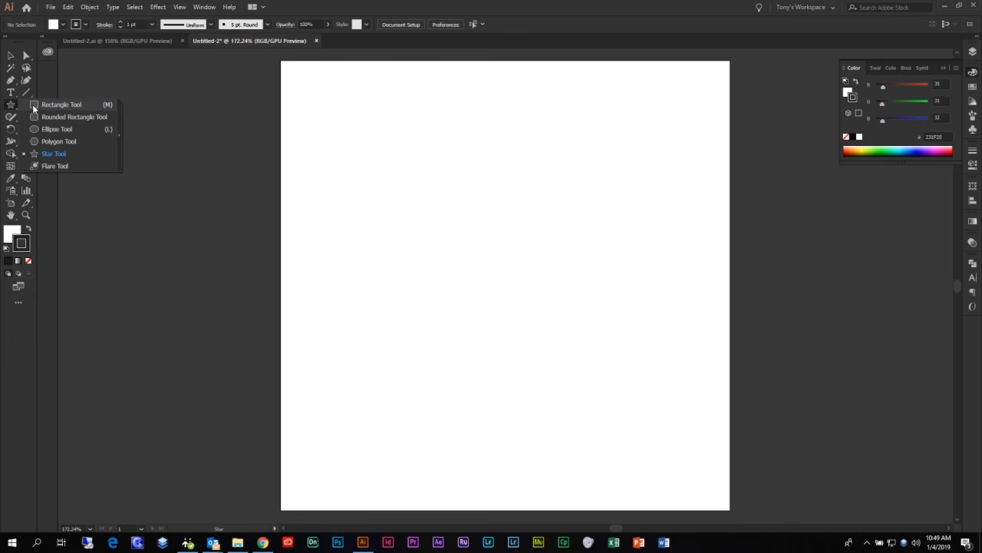
pyautogui.click(33, 104)
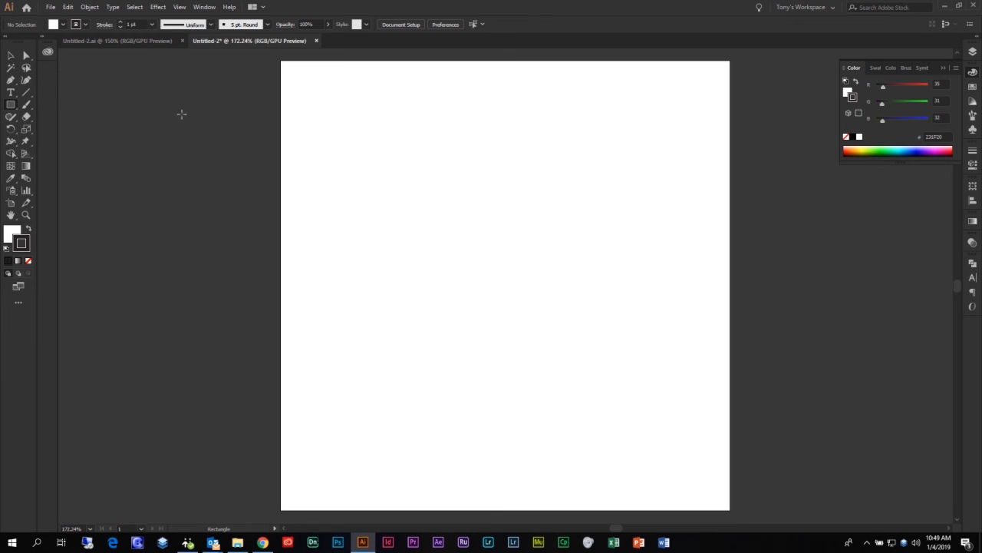
pyautogui.click(10, 56)
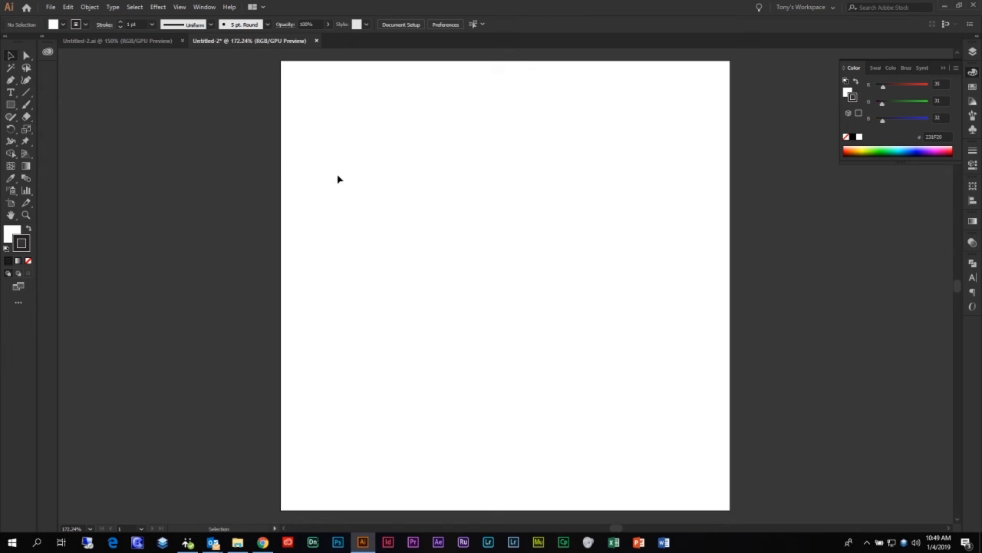